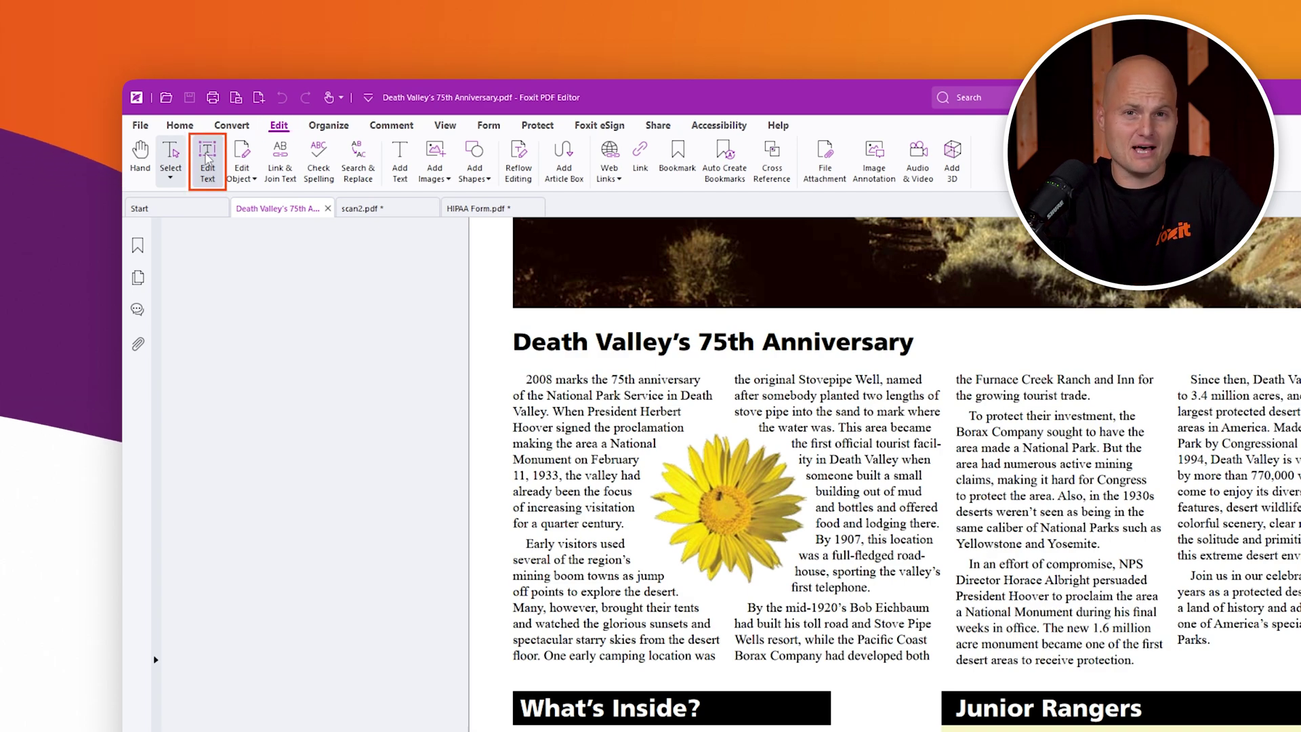
Turn on text editing and select the Death Valley growth paragraph, leaving its font unchanged
{"action": "left_click", "coordinate": [207, 158]}
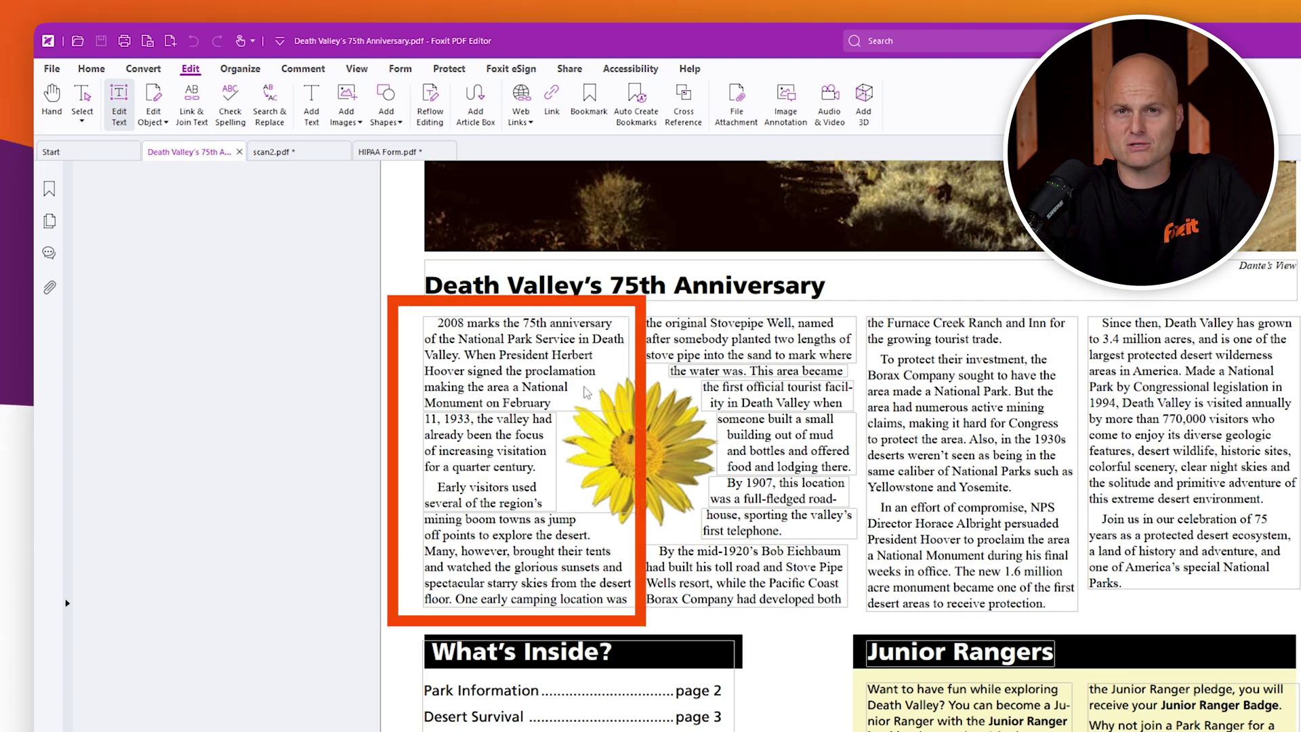
{"action": "left_click", "coordinate": [585, 390]}
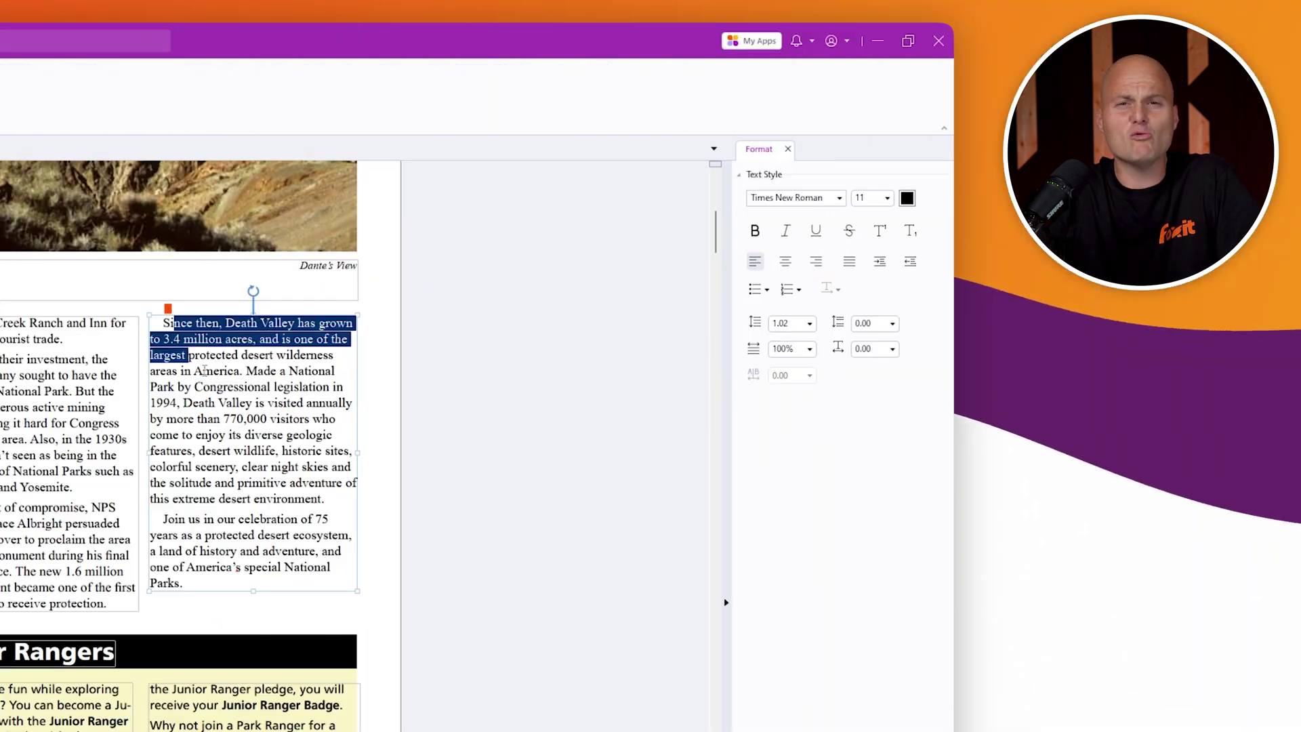
{"action": "left_click_drag", "start_coordinate": [163, 323], "coordinate": [333, 504]}
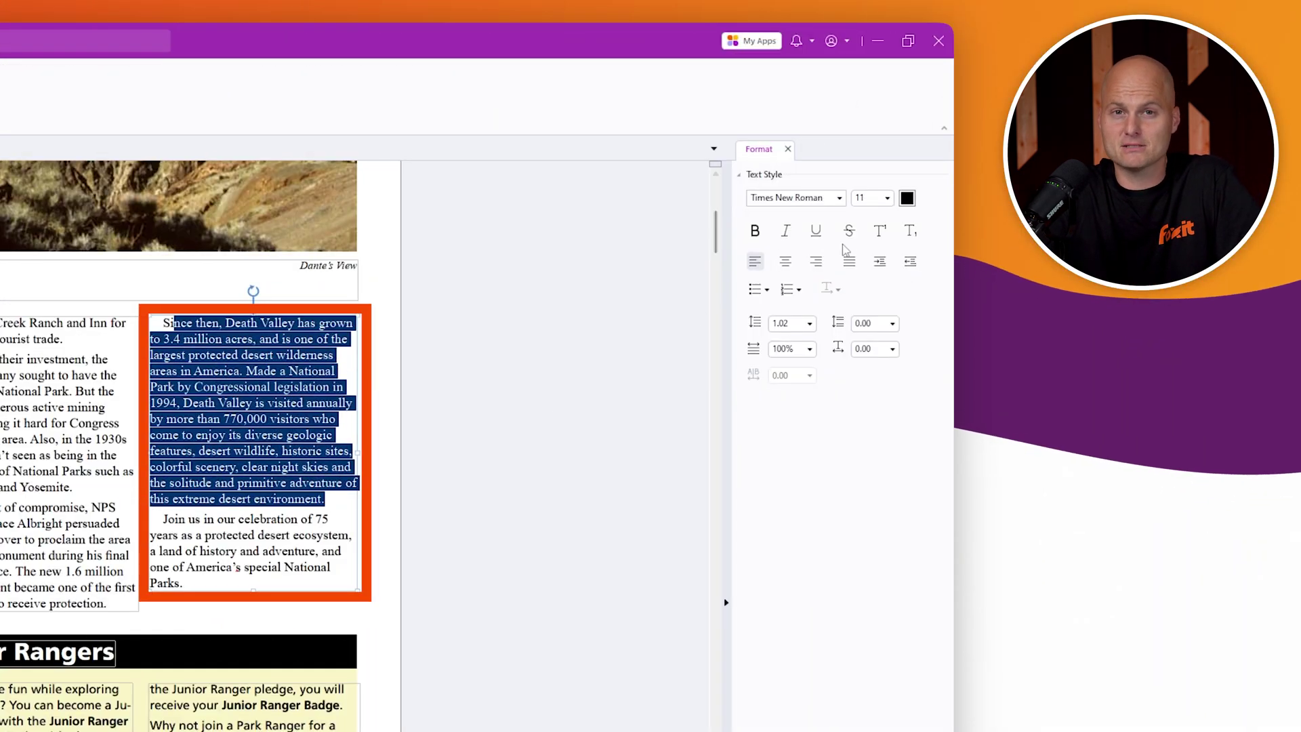
{"action": "left_click", "coordinate": [838, 198]}
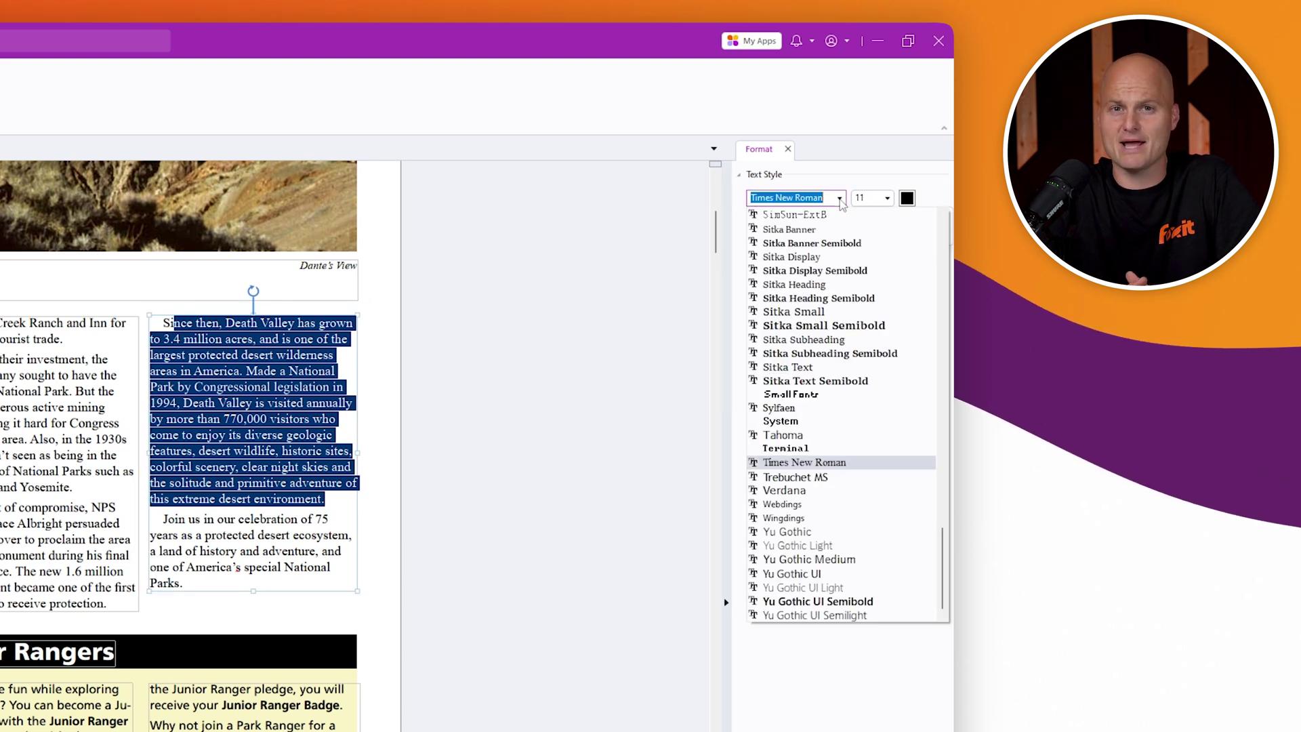
{"action": "left_click", "coordinate": [838, 197]}
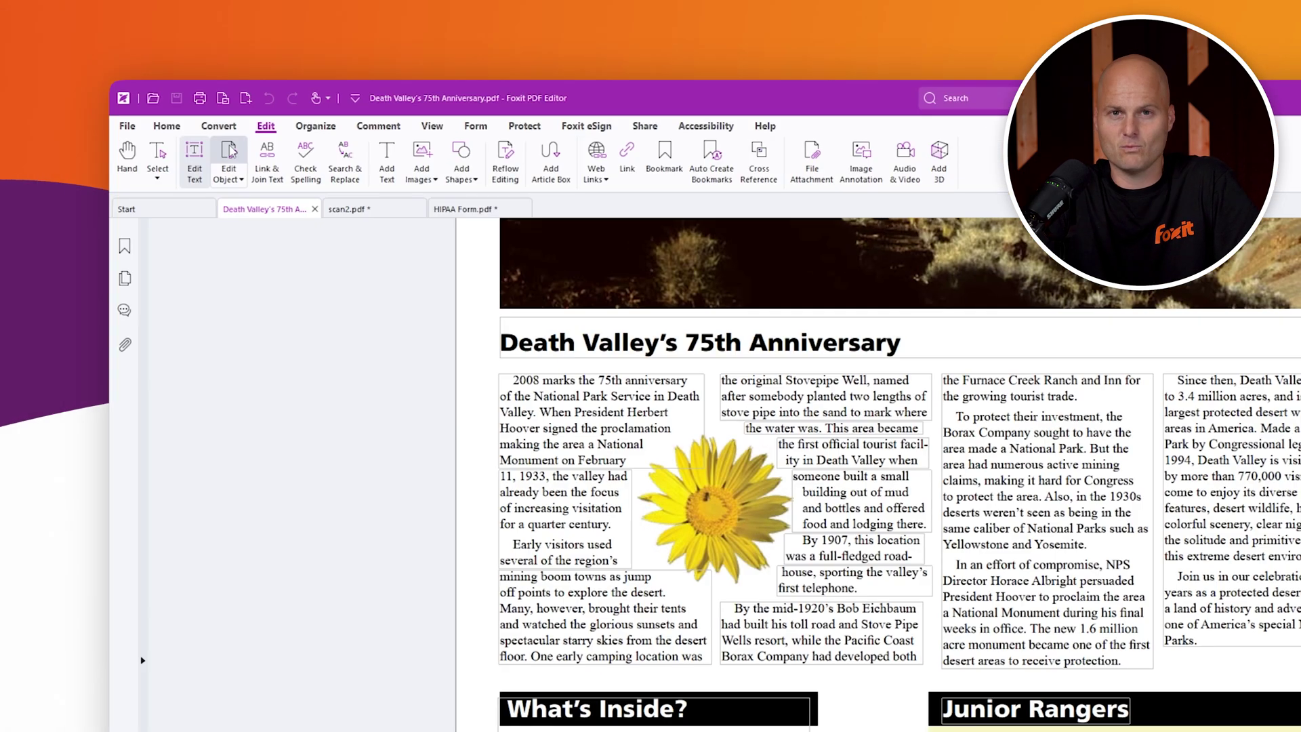
Apply the black-and-white filter to the sunflower image, then return to the page editing tools
{"action": "left_click", "coordinate": [230, 151]}
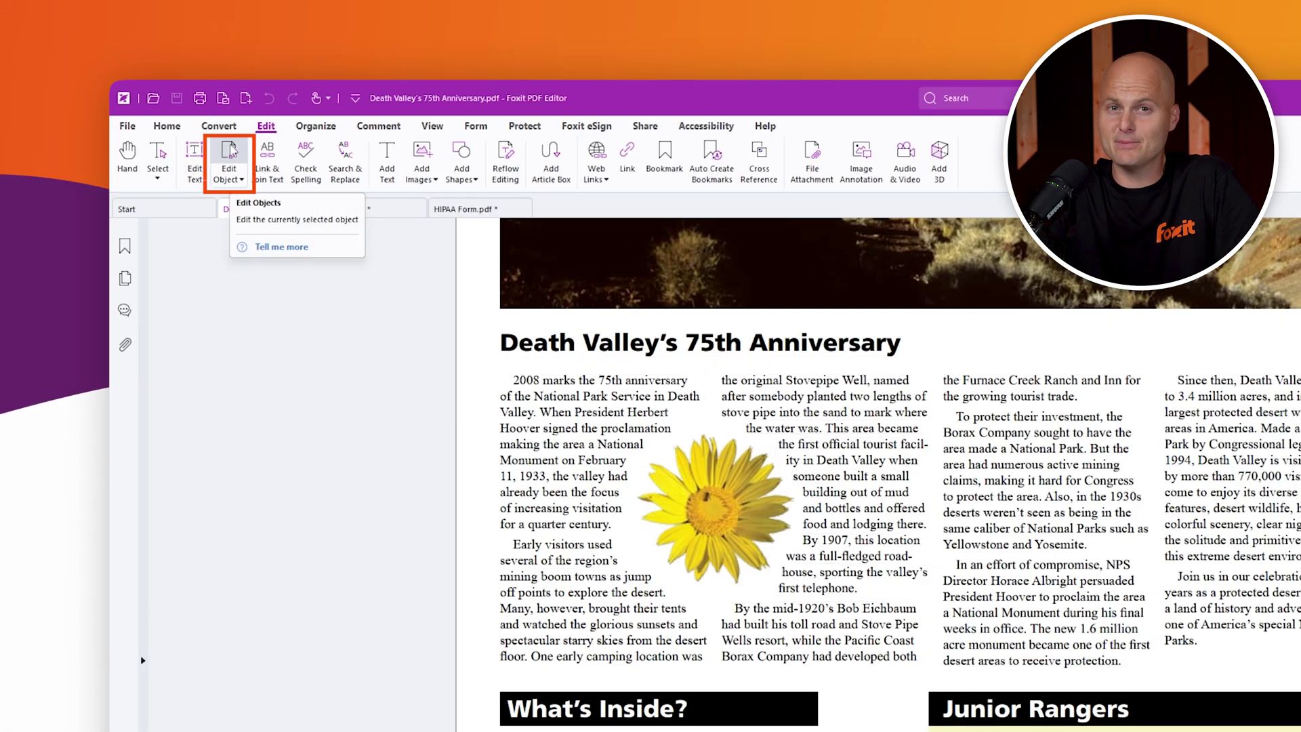
{"action": "left_click", "coordinate": [228, 174]}
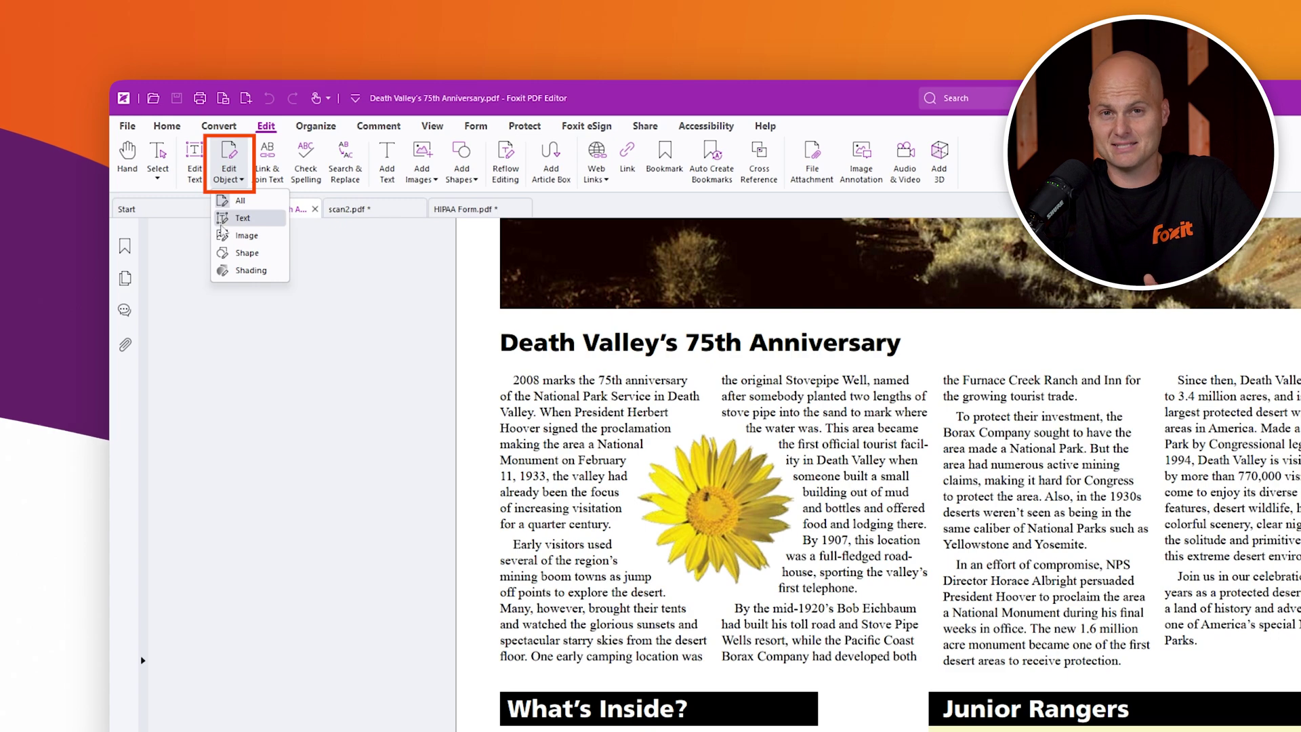
{"action": "left_click", "coordinate": [222, 235]}
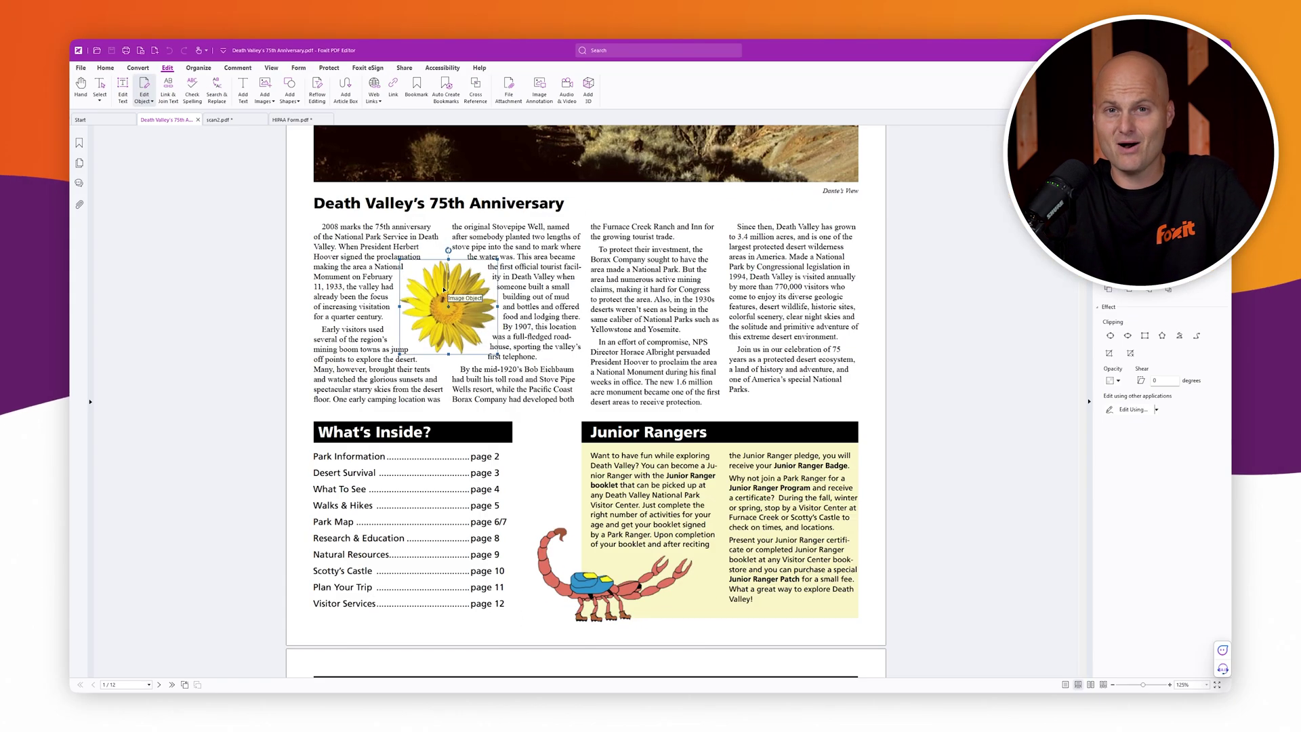
{"action": "double_click", "coordinate": [467, 296]}
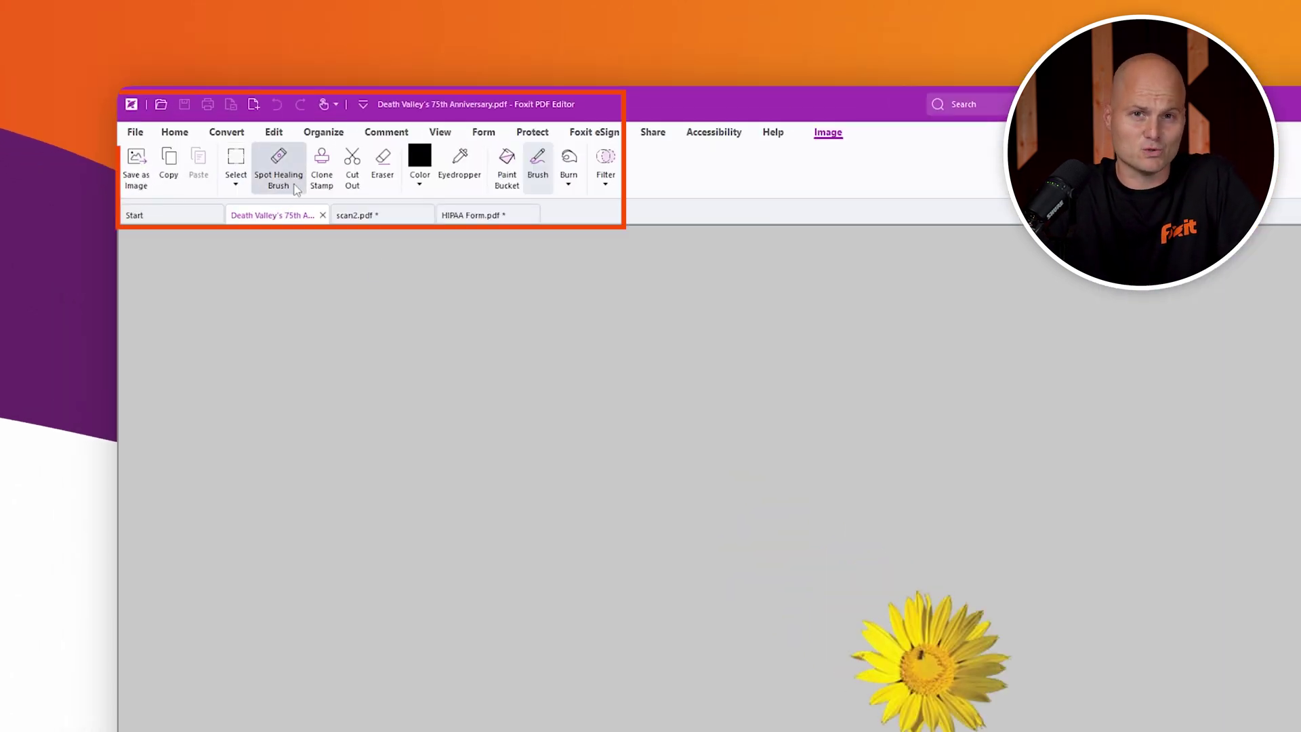
{"action": "left_click", "coordinate": [606, 187]}
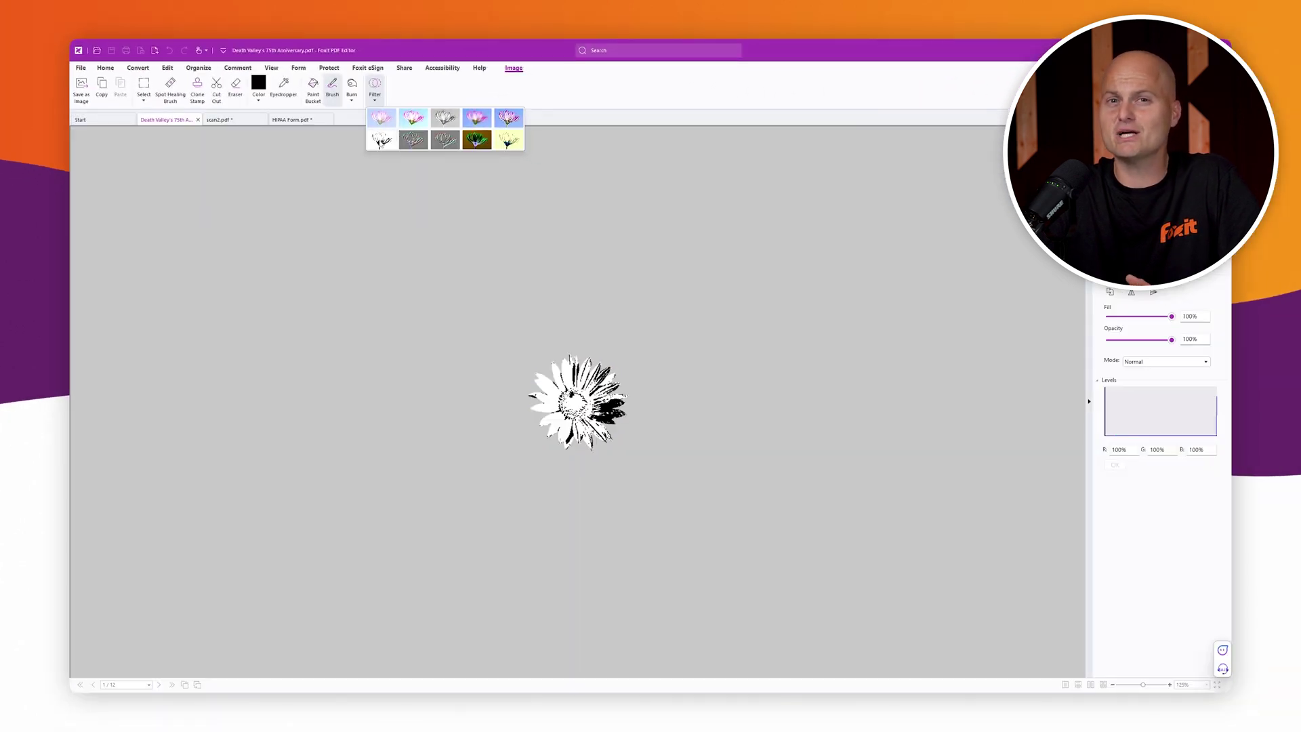
{"action": "left_click", "coordinate": [382, 142]}
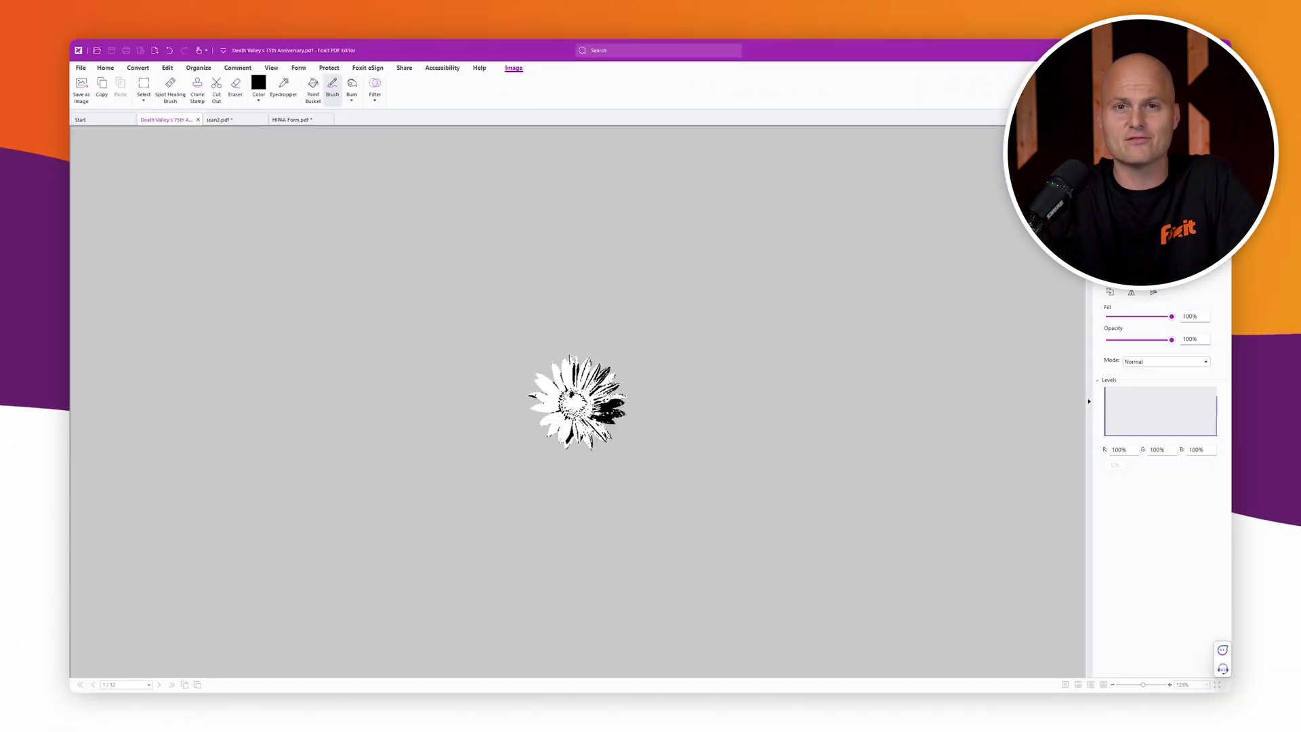
{"action": "key", "text": "Escape"}
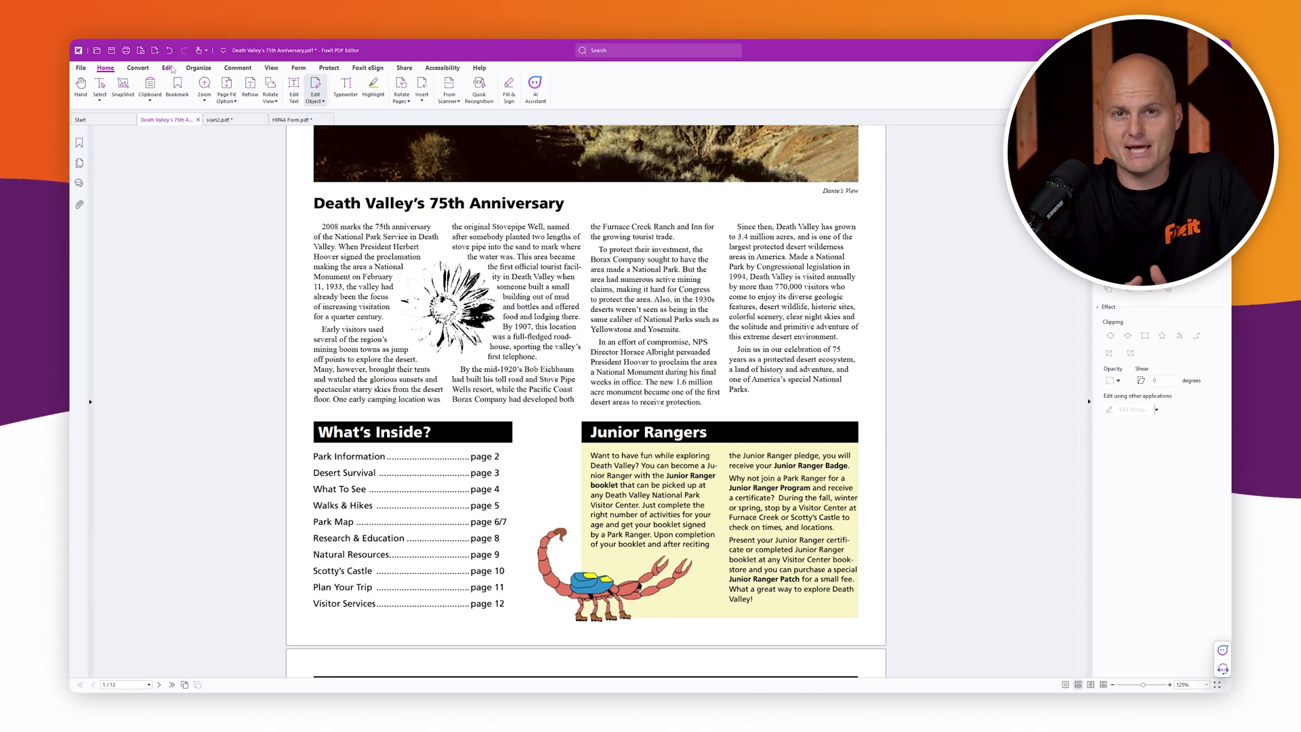
{"action": "left_click", "coordinate": [168, 67]}
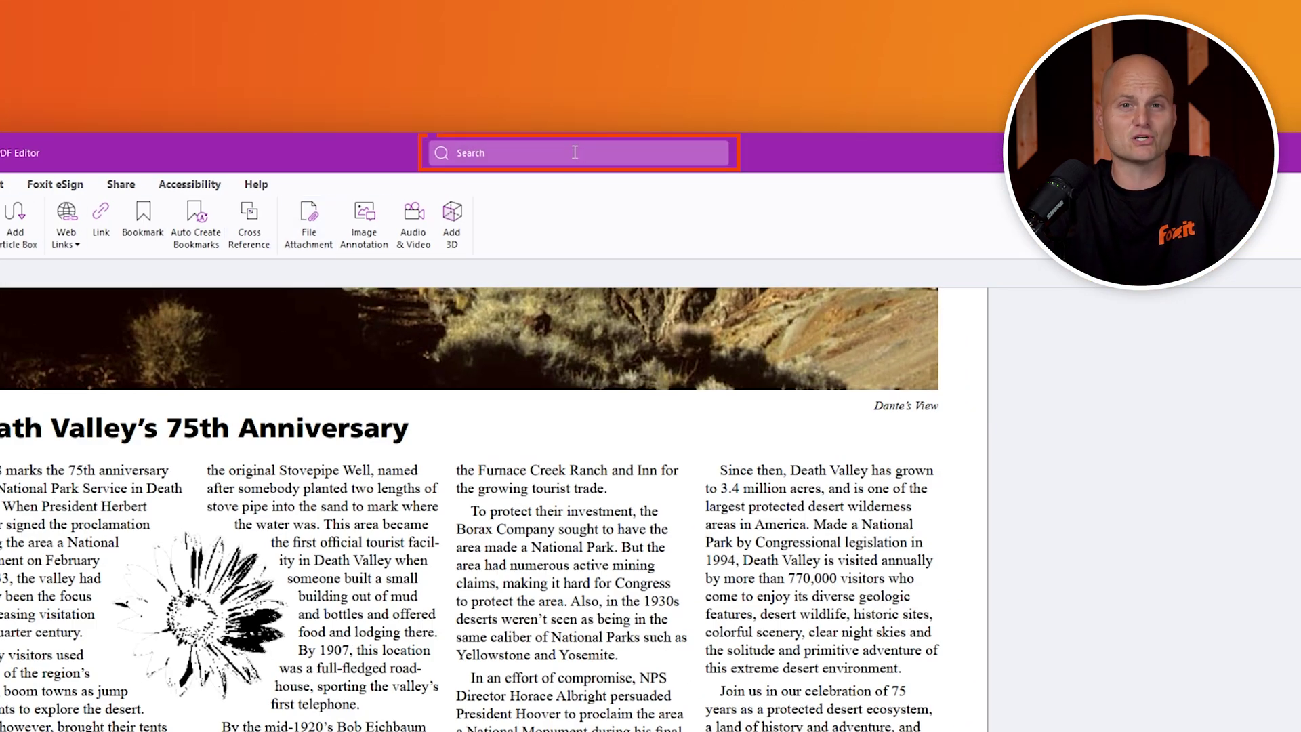
{"action": "left_click", "coordinate": [574, 153]}
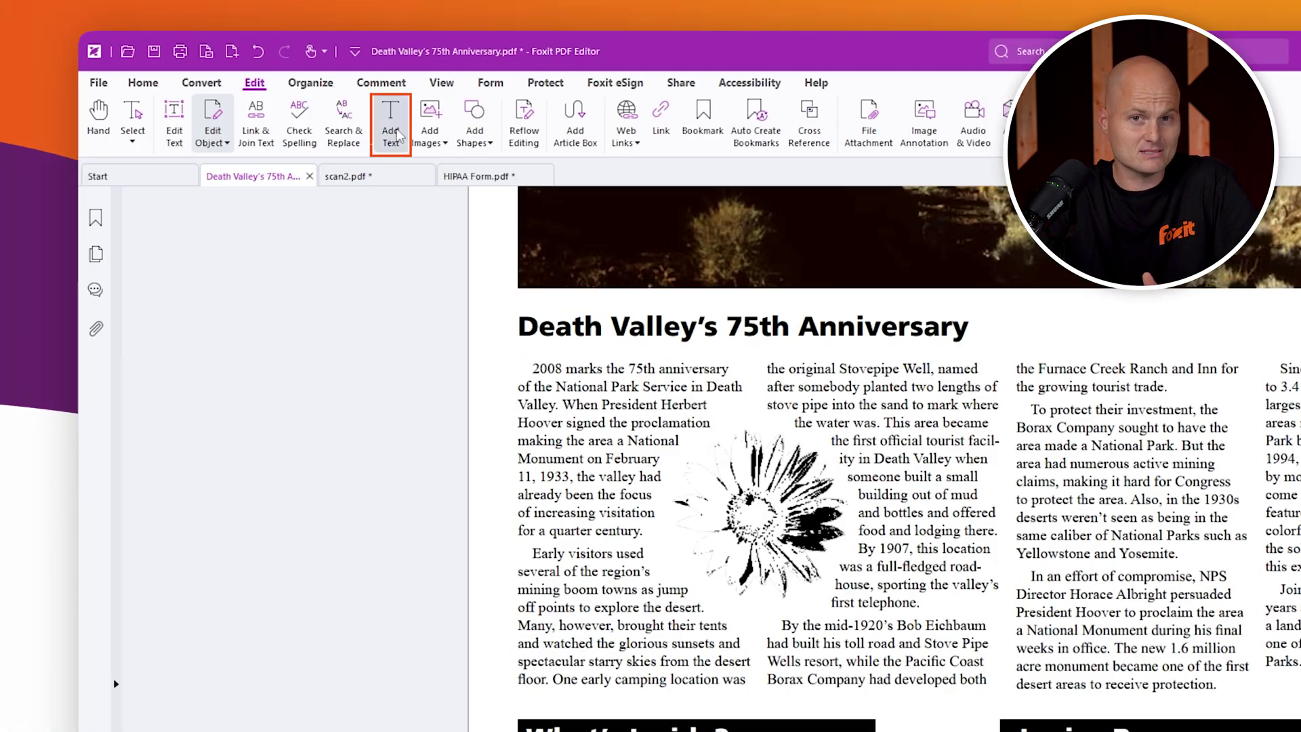
{"action": "left_click", "coordinate": [429, 130]}
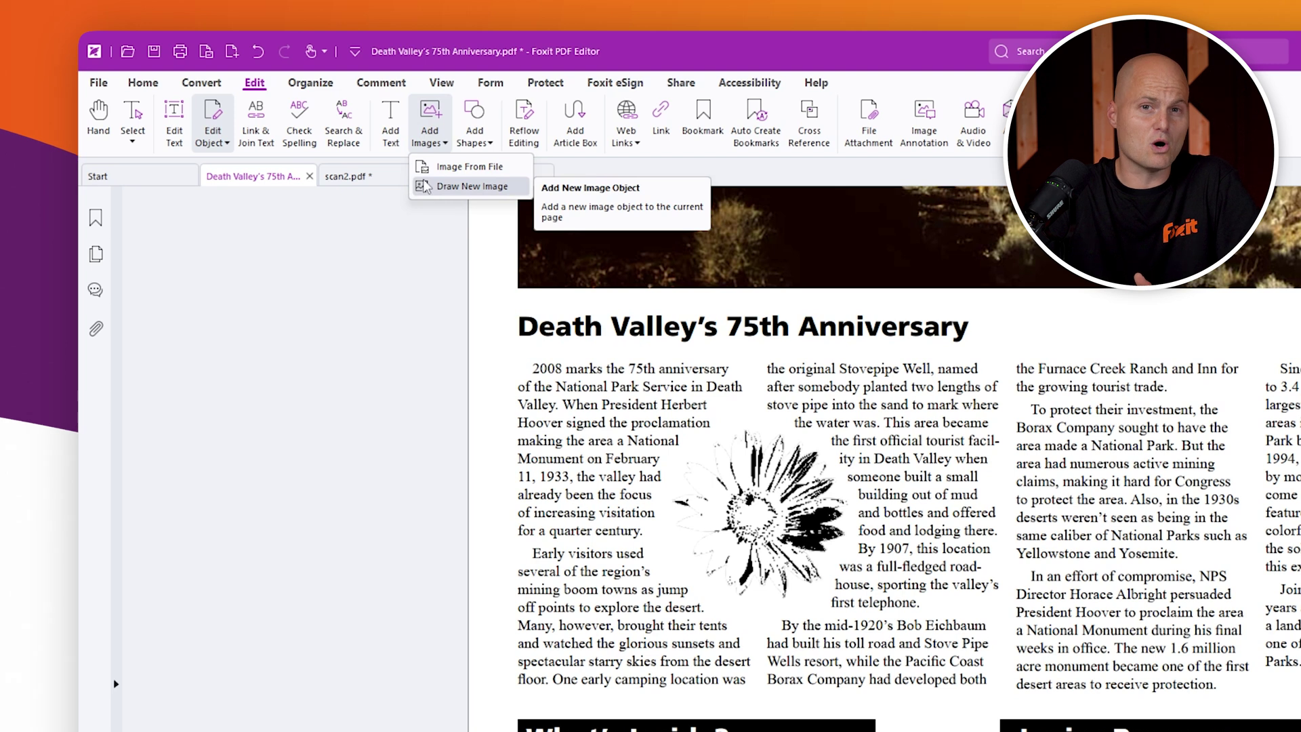
{"action": "left_click", "coordinate": [448, 152]}
{"action": "left_click", "coordinate": [475, 132]}
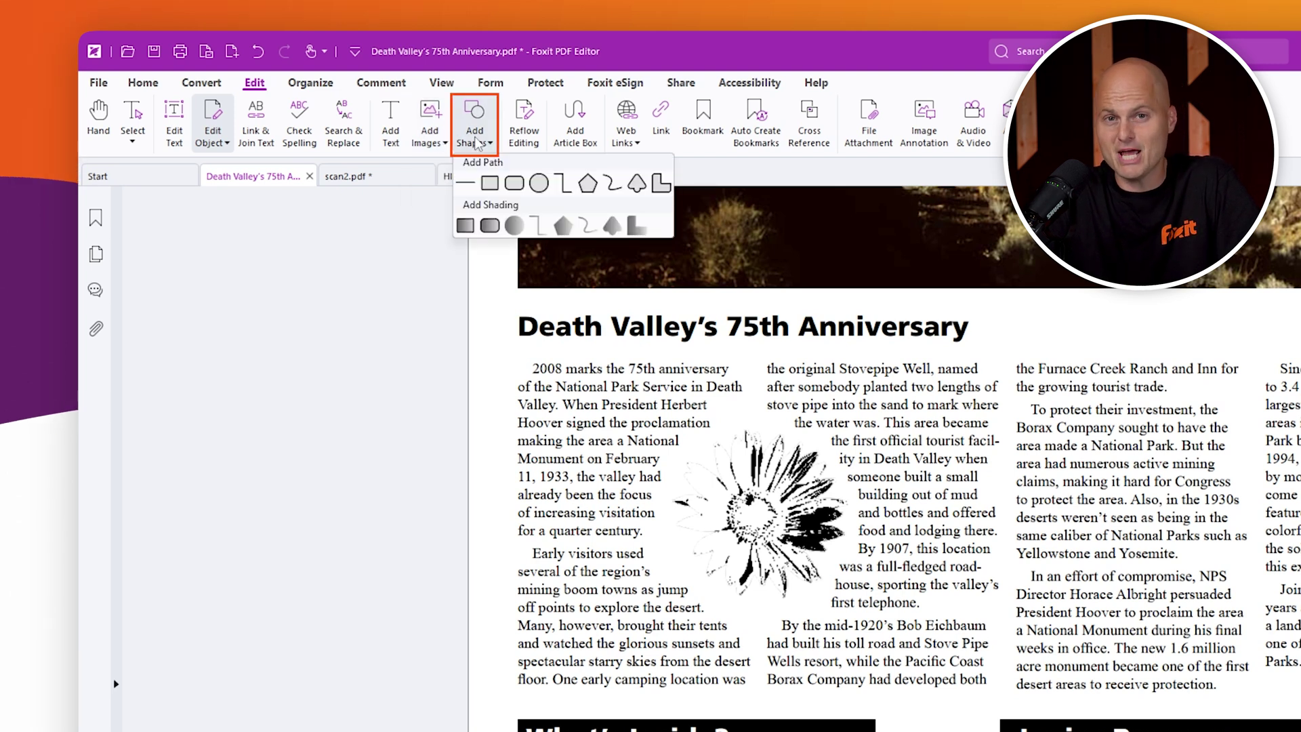
{"action": "left_click", "coordinate": [475, 144]}
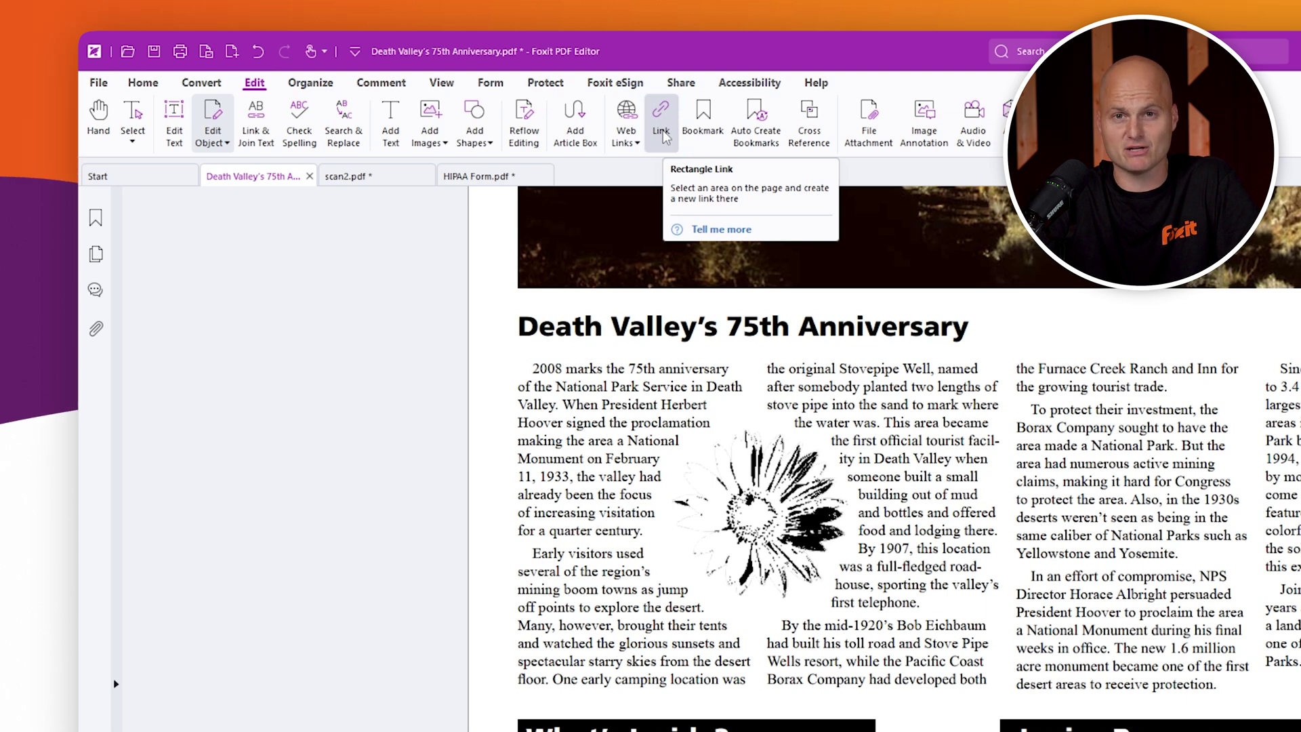
Add a bookmark named 'Page 1' and view its Actions in Bookmark Properties
{"action": "left_click", "coordinate": [701, 122]}
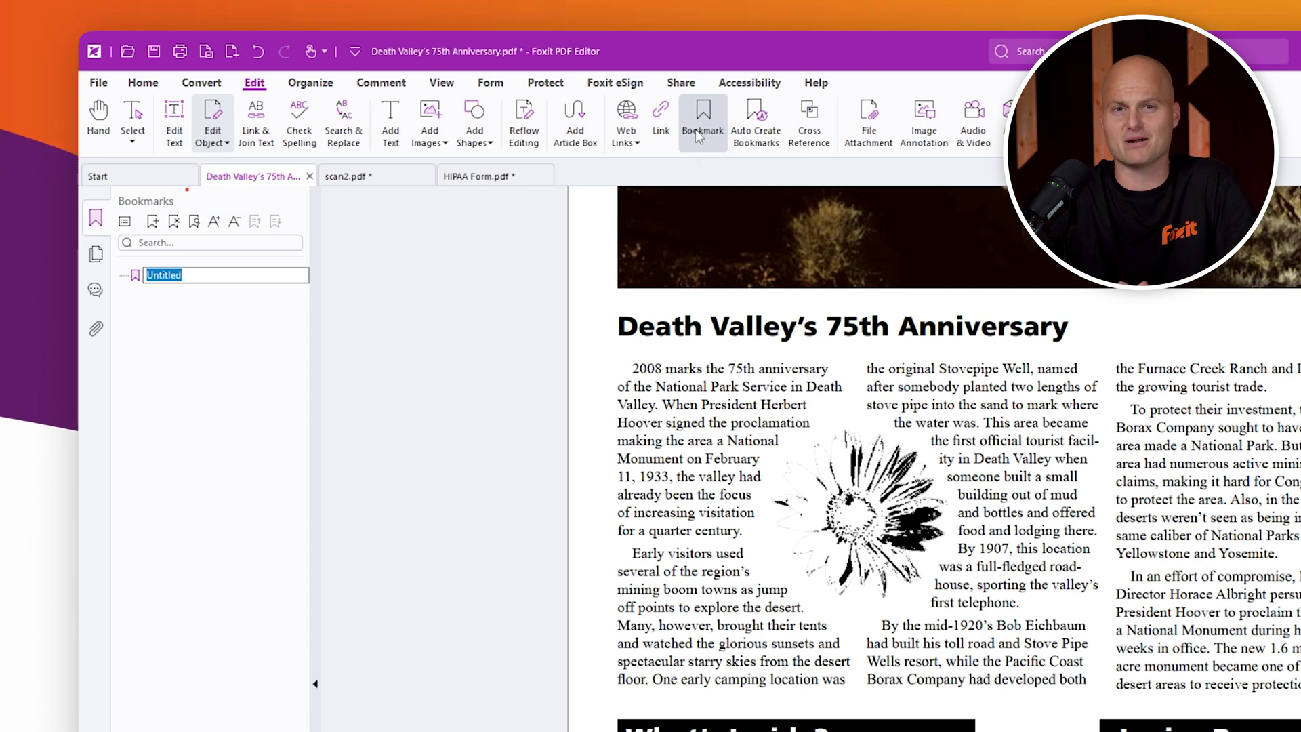
{"action": "type", "text": "Page 1"}
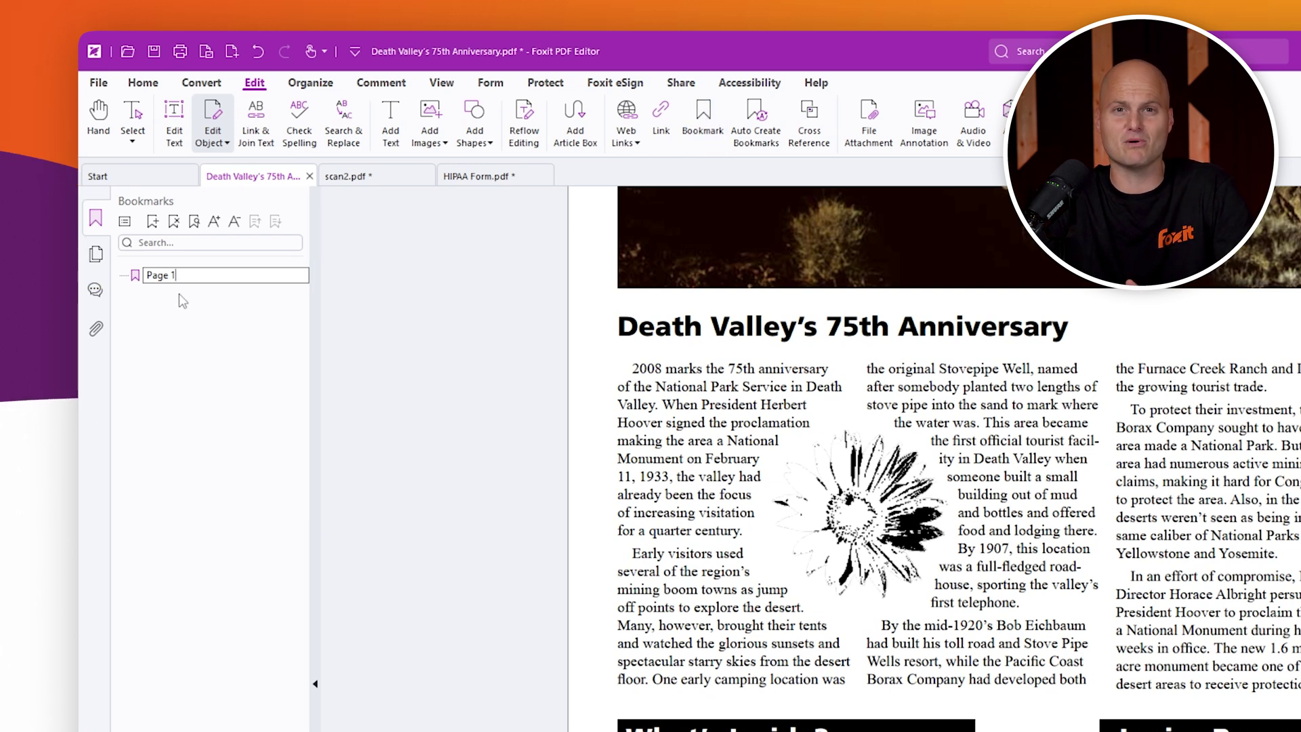
{"action": "key", "text": "Return"}
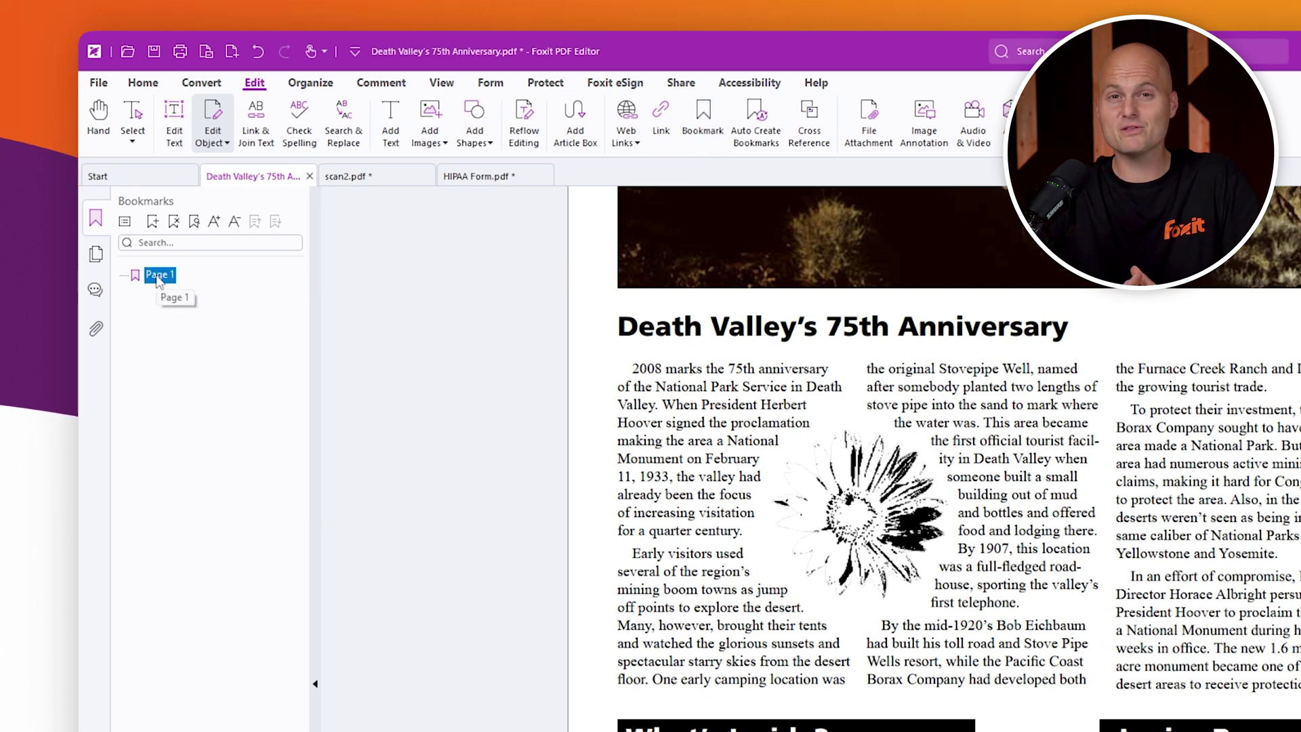
{"action": "right_click", "coordinate": [158, 279]}
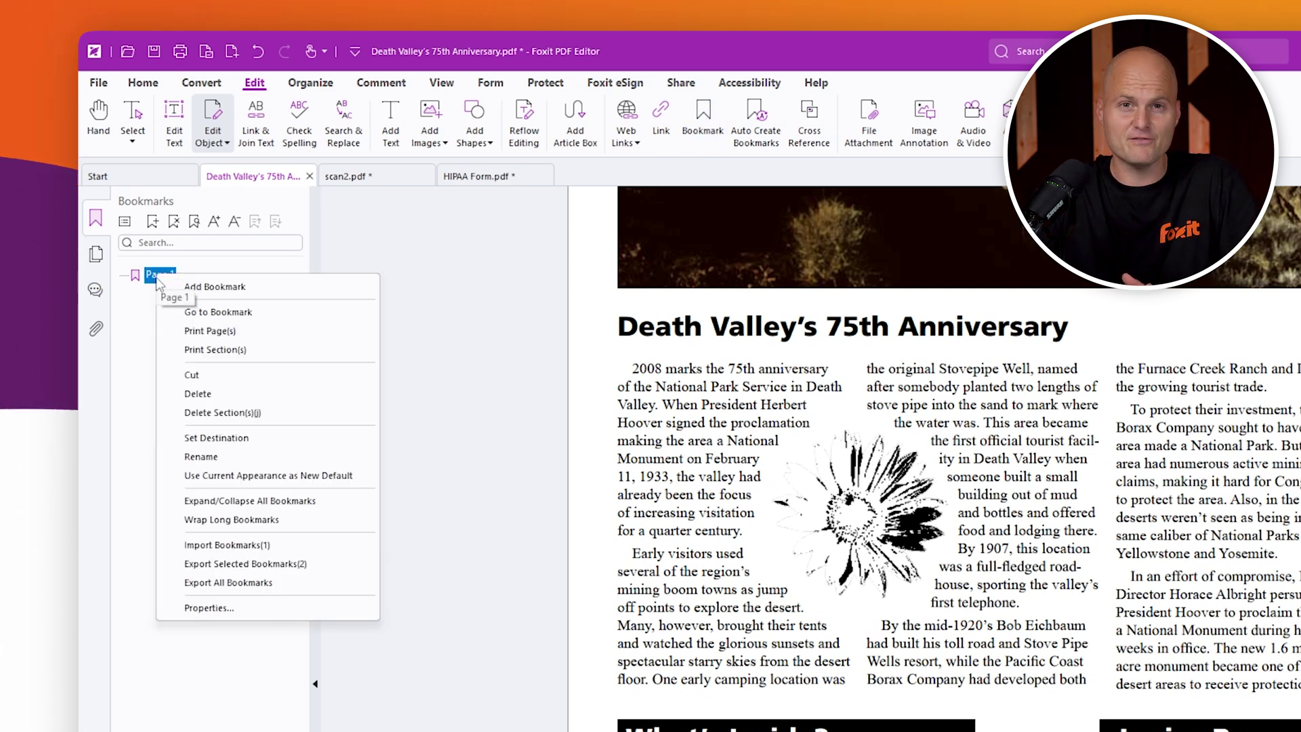
{"action": "left_click", "coordinate": [222, 608]}
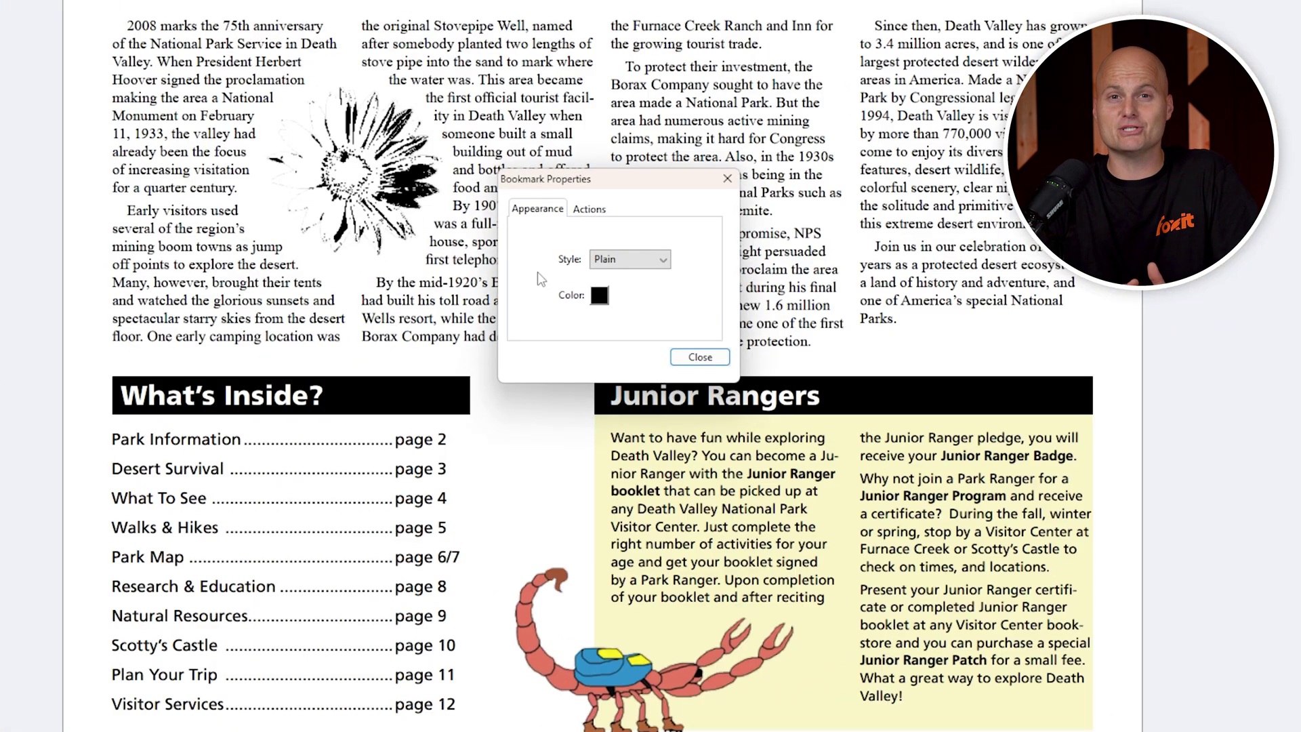
{"action": "left_click", "coordinate": [584, 210]}
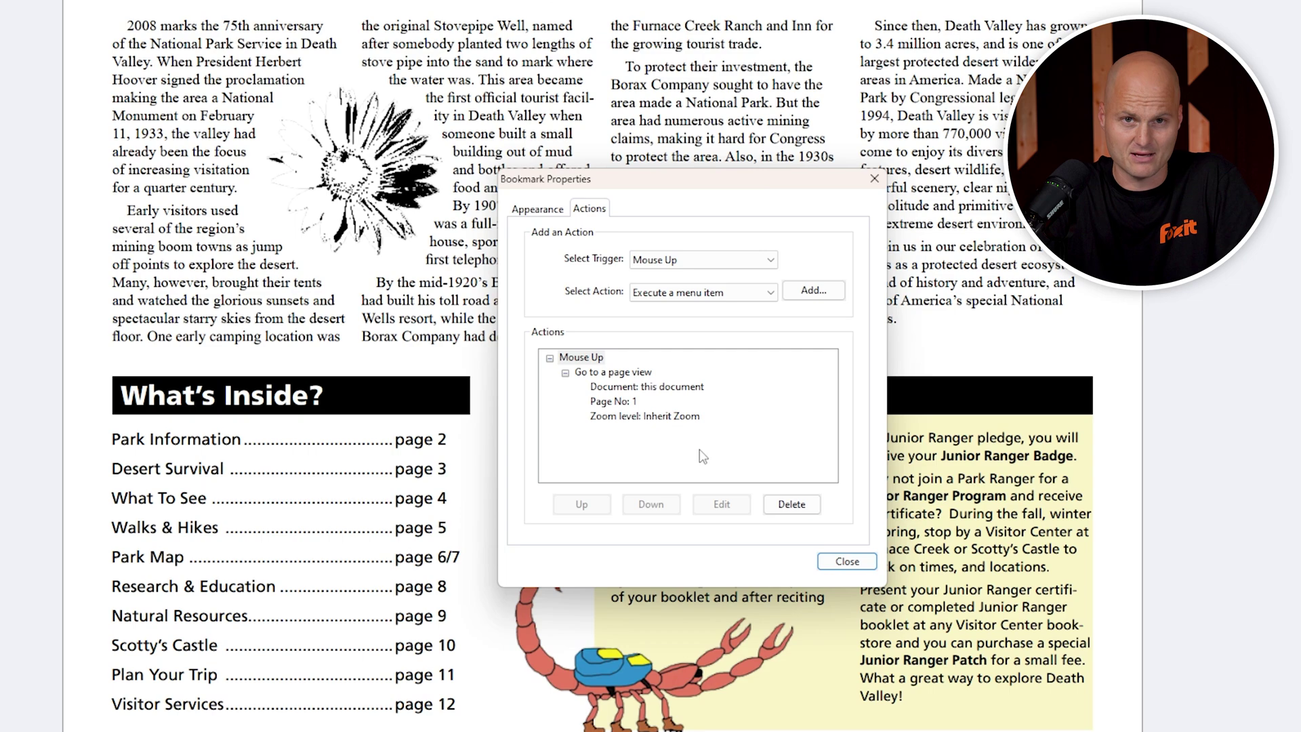
Close Bookmark Properties, bring up Auto Create Bookmarks, then show the Bookmarks panel options list
{"action": "left_click", "coordinate": [844, 562]}
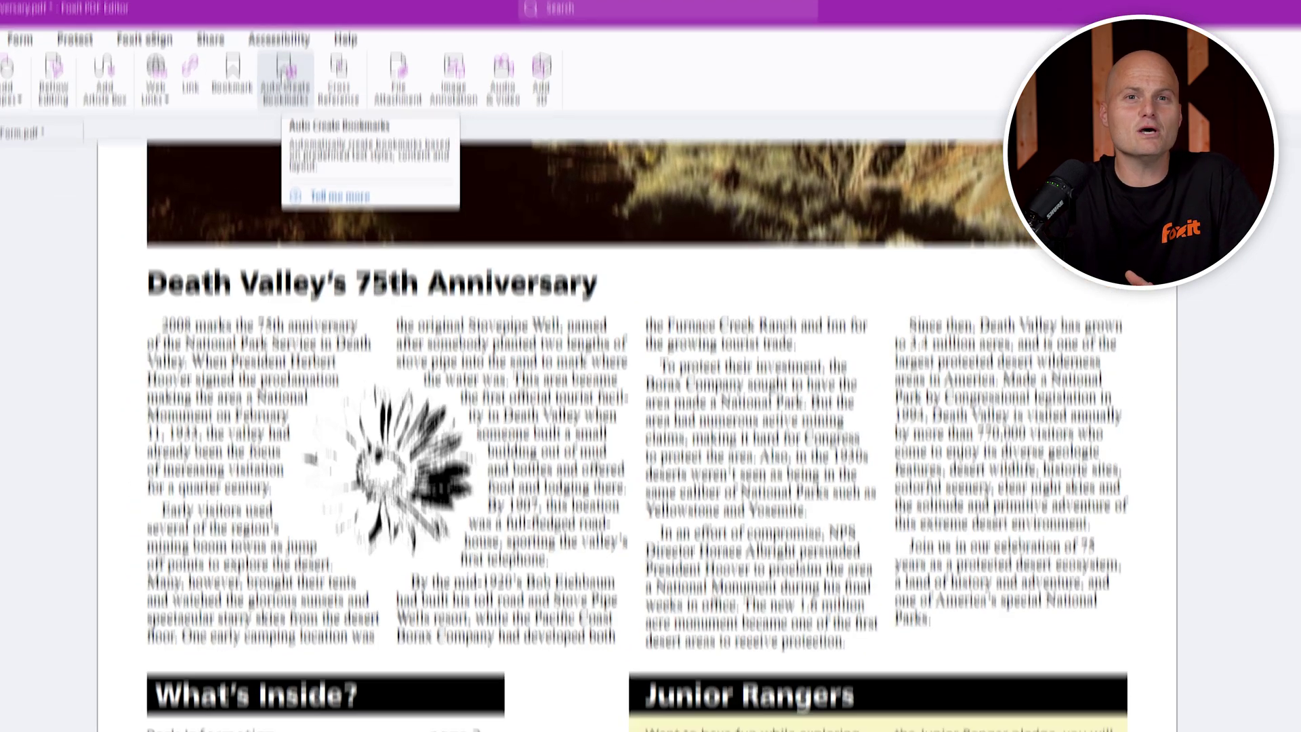
{"action": "left_click", "coordinate": [286, 127]}
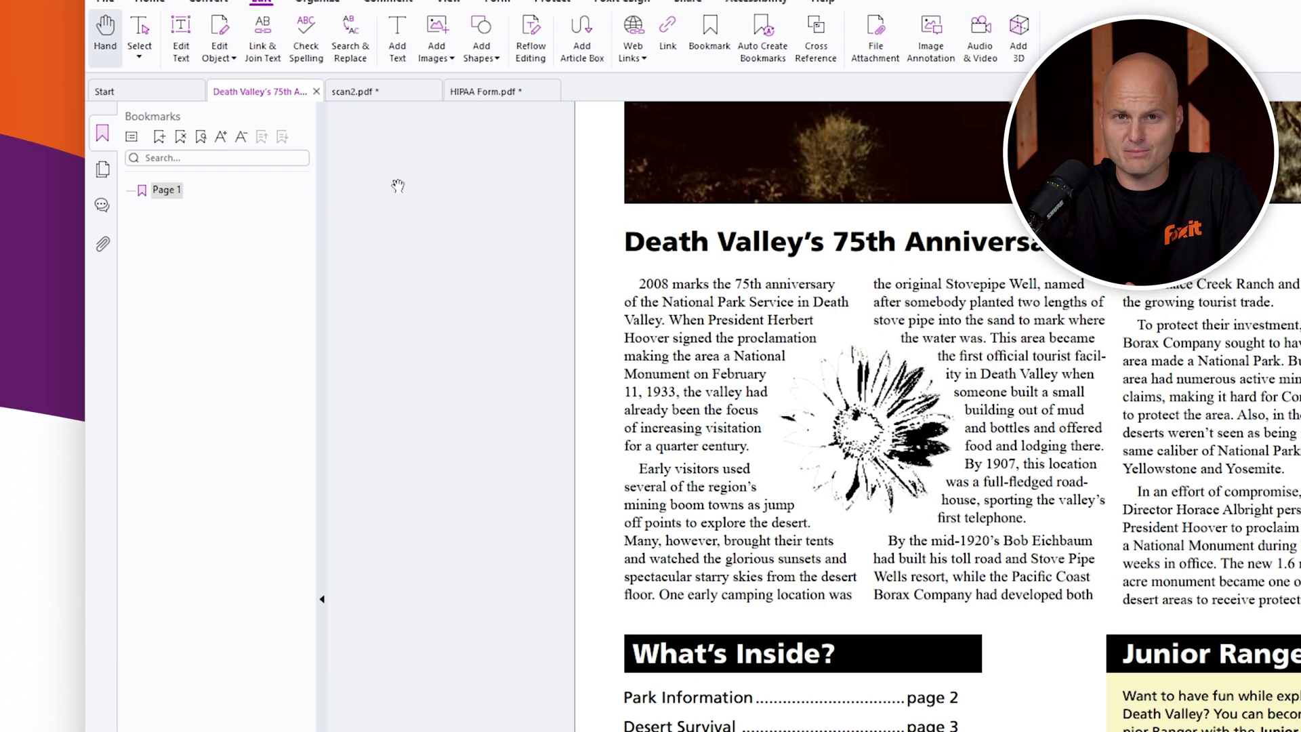
{"action": "left_click", "coordinate": [131, 137]}
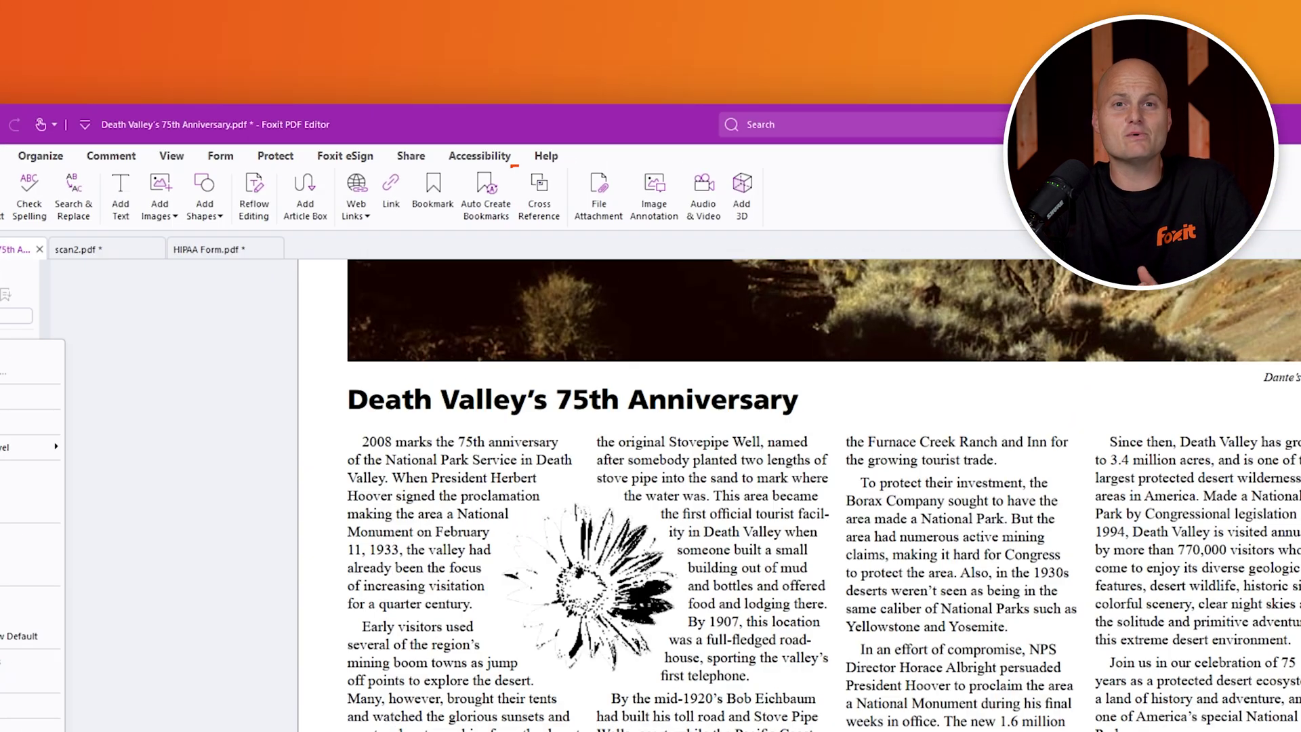
Close the Bookmarks options list without choosing anything
{"action": "left_click", "coordinate": [510, 264]}
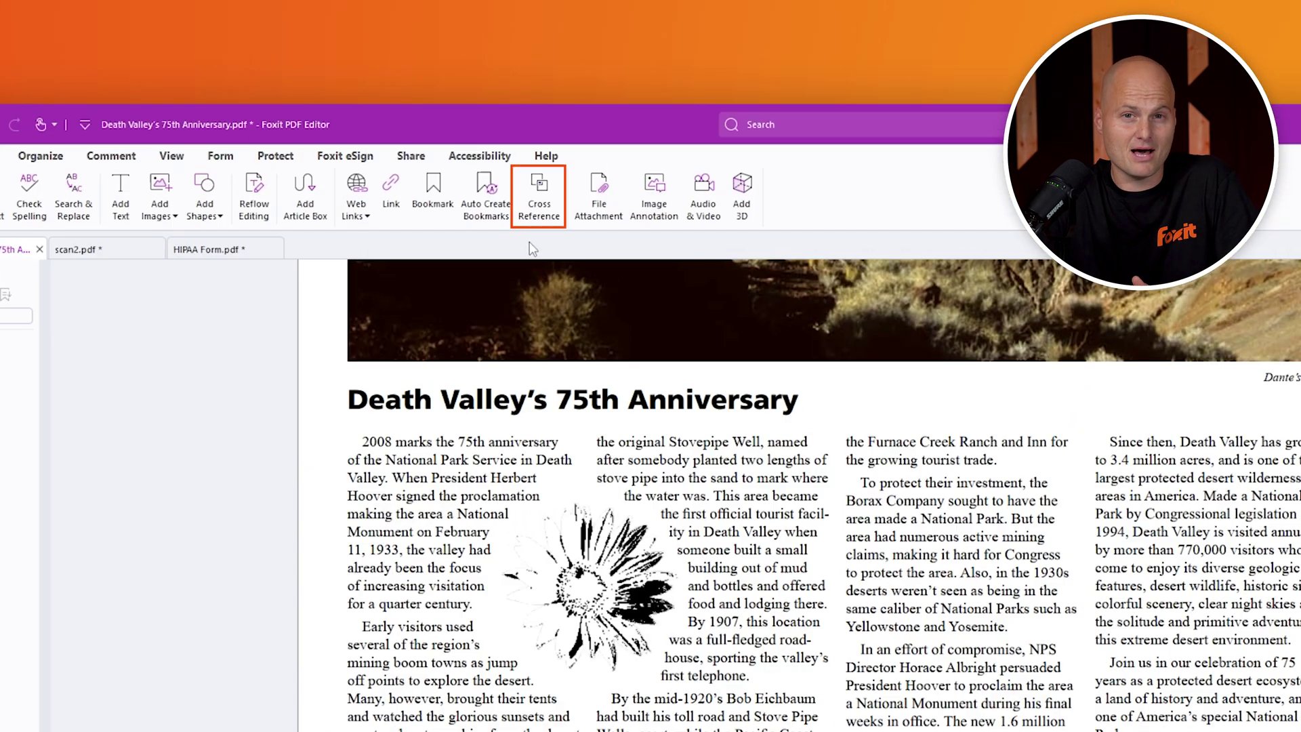